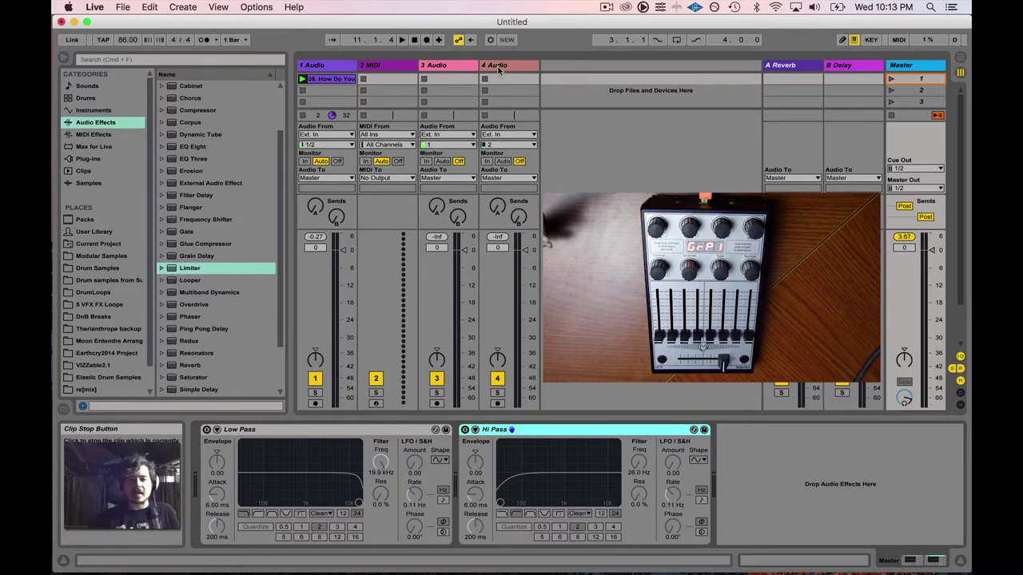
- Examine the clip on the first audio track and the Low Pass and Hi Pass filters on the Master track
{"action": "left_click", "coordinate": [339, 82]}
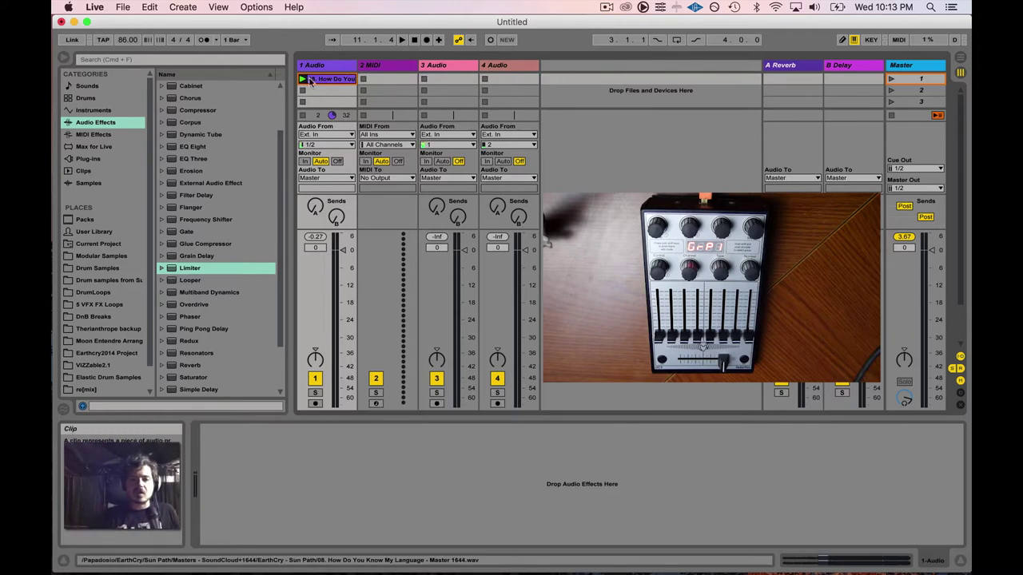
{"action": "left_click", "coordinate": [904, 66]}
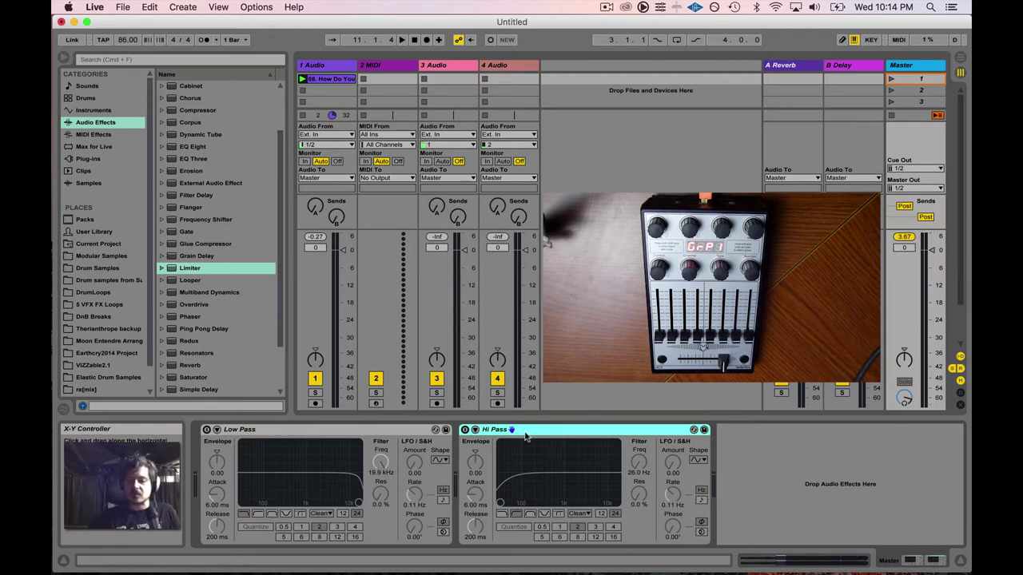
{"action": "key", "text": "space"}
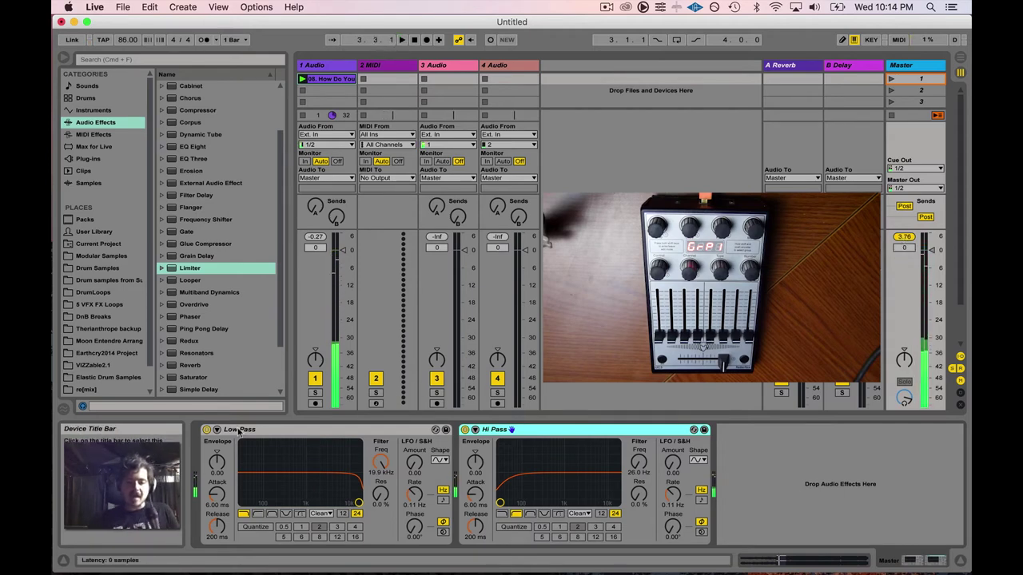
{"action": "mouse_move", "coordinate": [358, 503]}
{"action": "left_mouse_down"}
{"action": "mouse_move", "coordinate": [328, 503]}
{"action": "mouse_move", "coordinate": [359, 502]}
{"action": "left_mouse_up"}
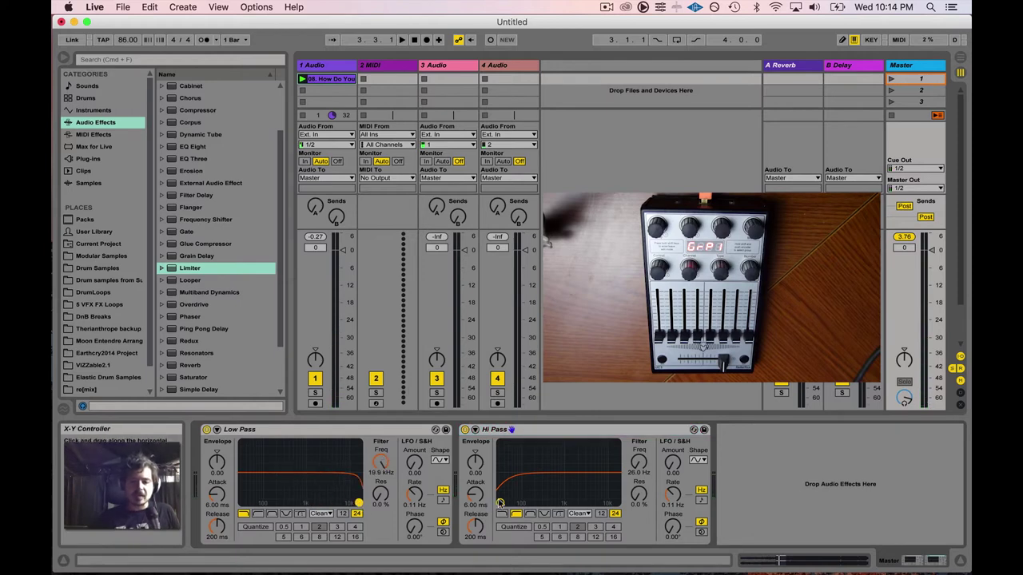
{"action": "mouse_move", "coordinate": [499, 502]}
{"action": "left_mouse_down"}
{"action": "mouse_move", "coordinate": [576, 503]}
{"action": "mouse_move", "coordinate": [499, 502]}
{"action": "left_mouse_up"}
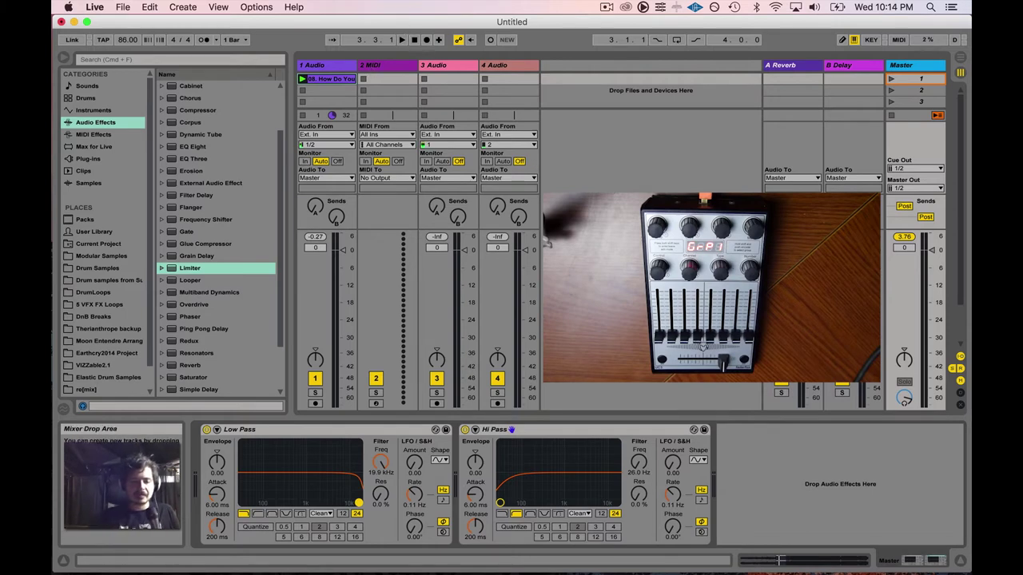
- Play the clip while toggling the Master's Low Pass and Hi Pass filters on and off to compare the sound
{"action": "key", "text": "0"}
{"action": "key", "text": "space"}
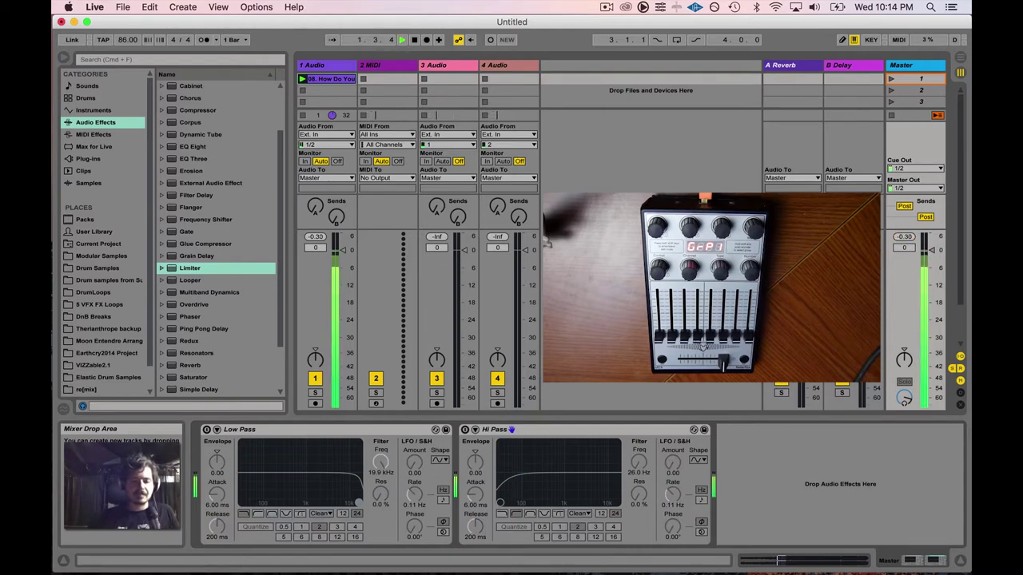
{"action": "key", "text": "0"}
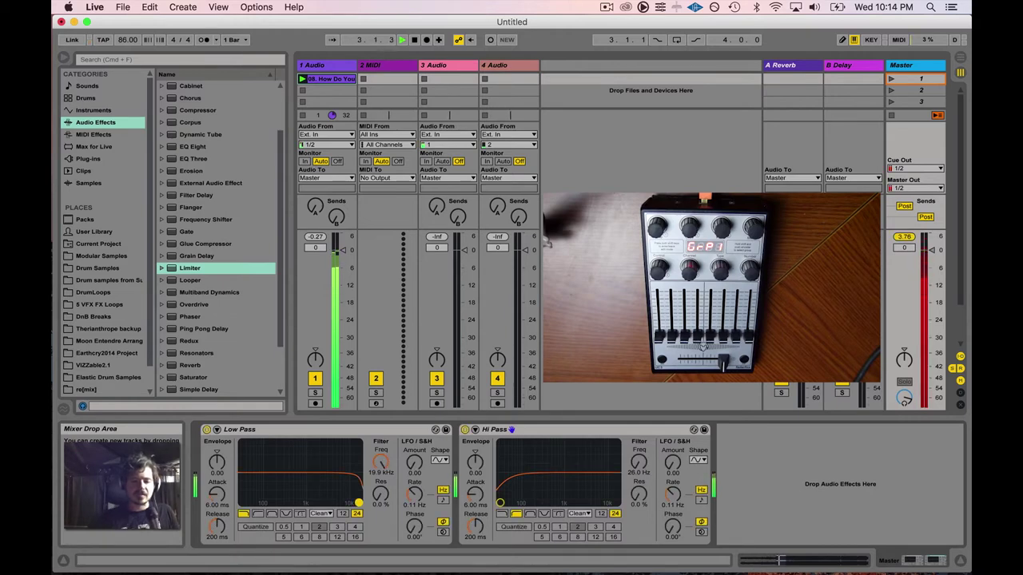
{"action": "key", "text": "0"}
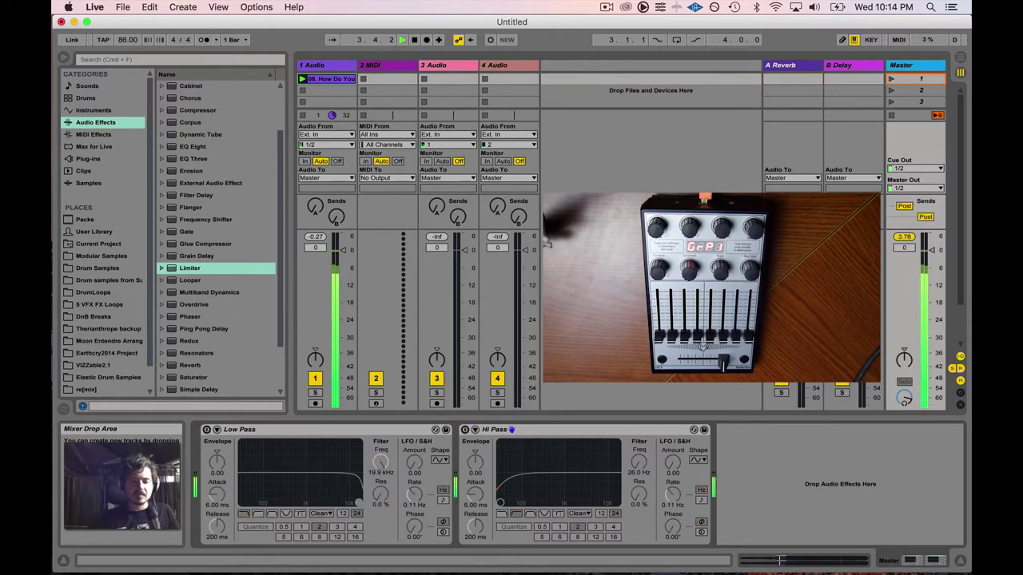
{"action": "key", "text": "0"}
{"action": "key", "text": "0"}
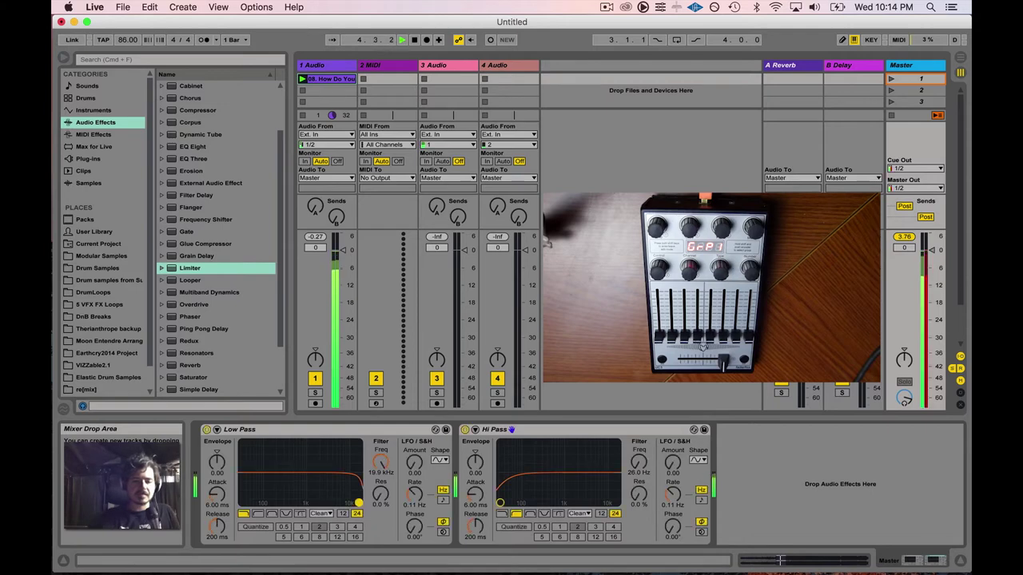
{"action": "key", "text": "space"}
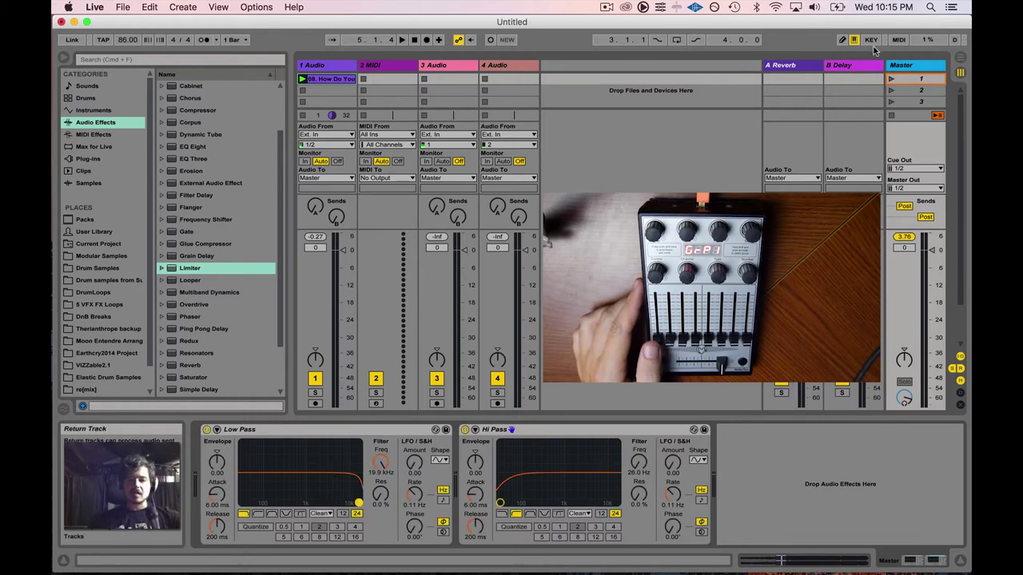
- MIDI-map the Low Pass filter's frequency to CC 1 and the Hi Pass filter's frequency to CC 33
{"action": "left_click", "coordinate": [899, 39]}
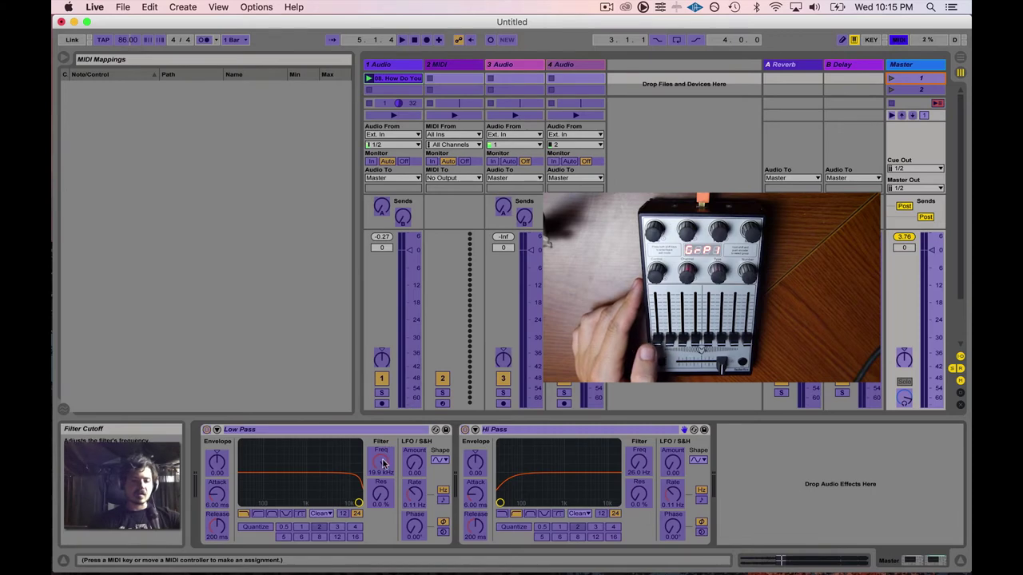
{"action": "left_click", "coordinate": [381, 462]}
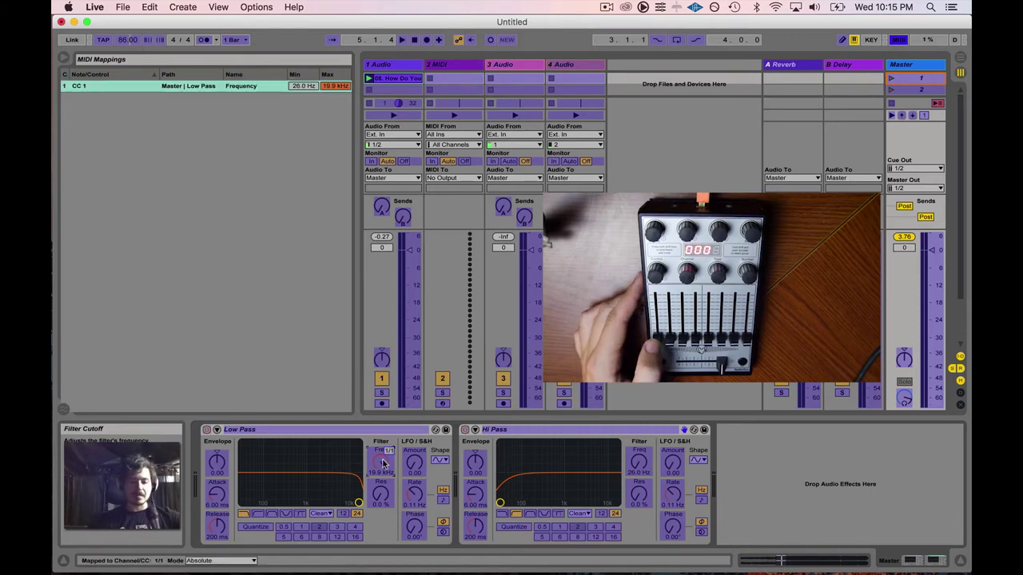
{"action": "left_click", "coordinate": [639, 464]}
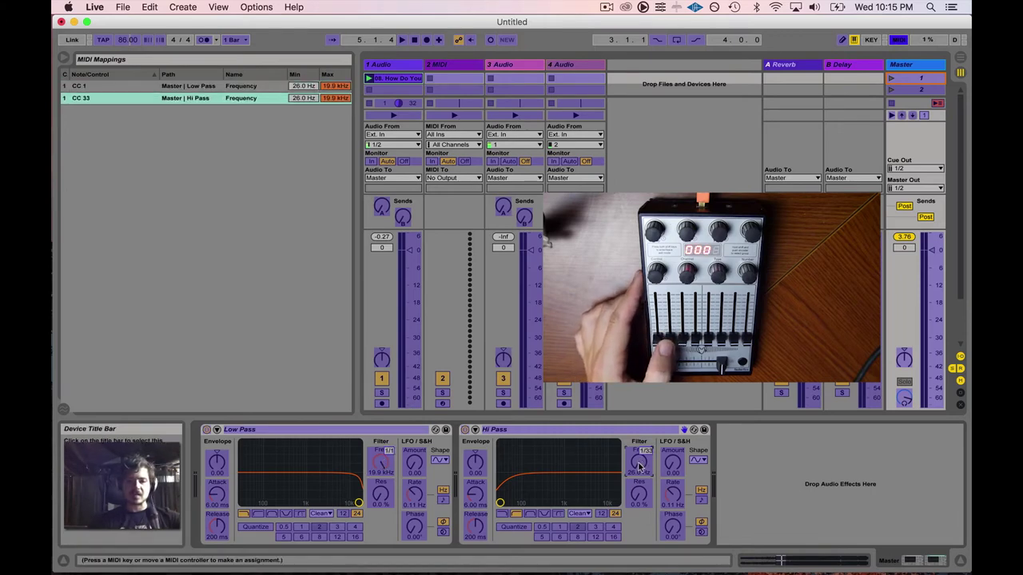
- Invert the Low Pass frequency mapping by setting its minimum to 19.9 kHz and its maximum to 26.0 Hz
{"action": "left_click", "coordinate": [381, 459]}
{"action": "left_click", "coordinate": [309, 86]}
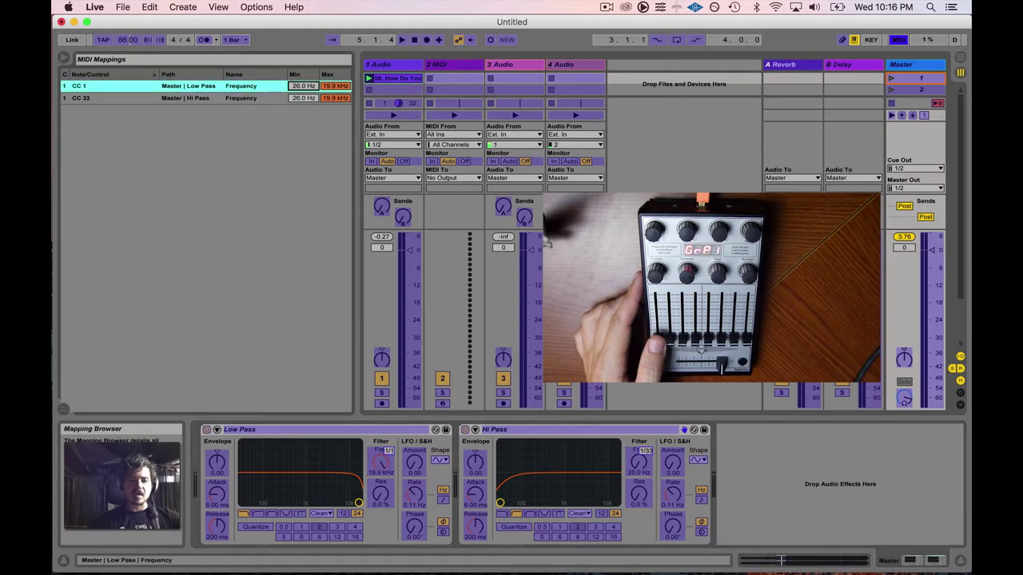
{"action": "left_click_drag", "start_coordinate": [308, 85], "coordinate": [308, 16]}
{"action": "left_click_drag", "start_coordinate": [334, 85], "coordinate": [334, 175]}
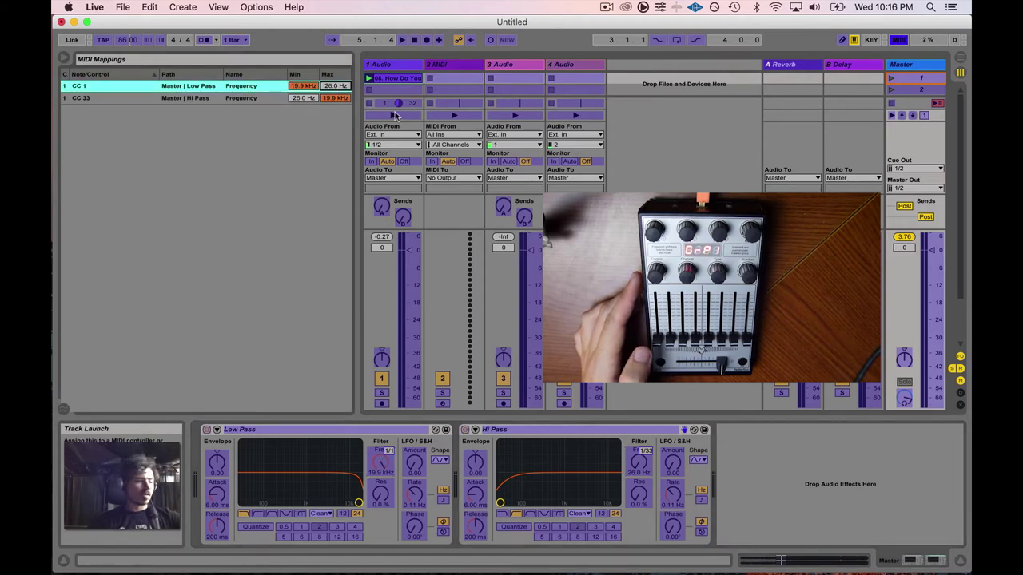
- MIDI-map the resonance of both the Low Pass and Hi Pass filters to CC 34 and test it during playback
{"action": "left_click", "coordinate": [898, 40]}
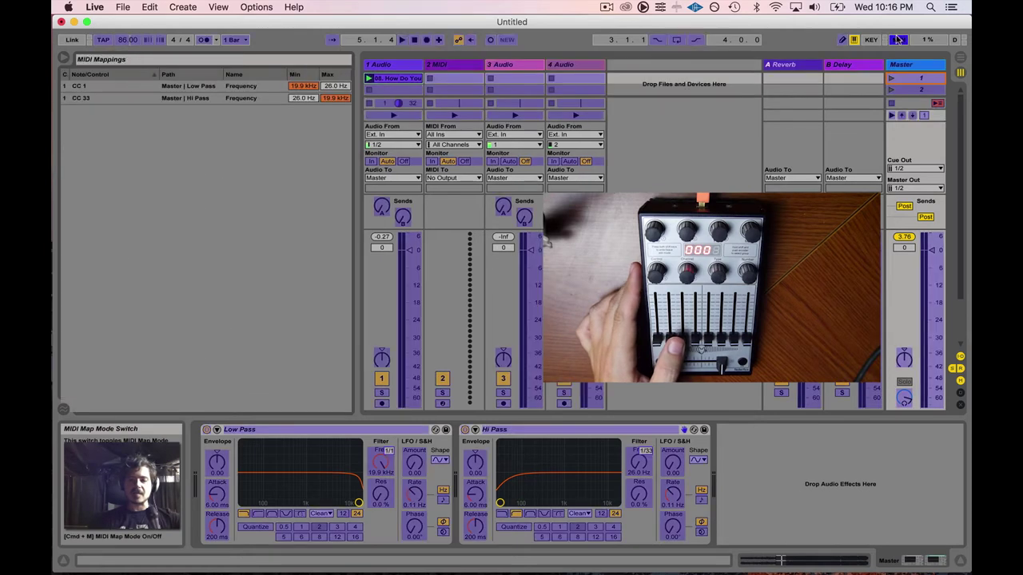
{"action": "key", "text": "super+m"}
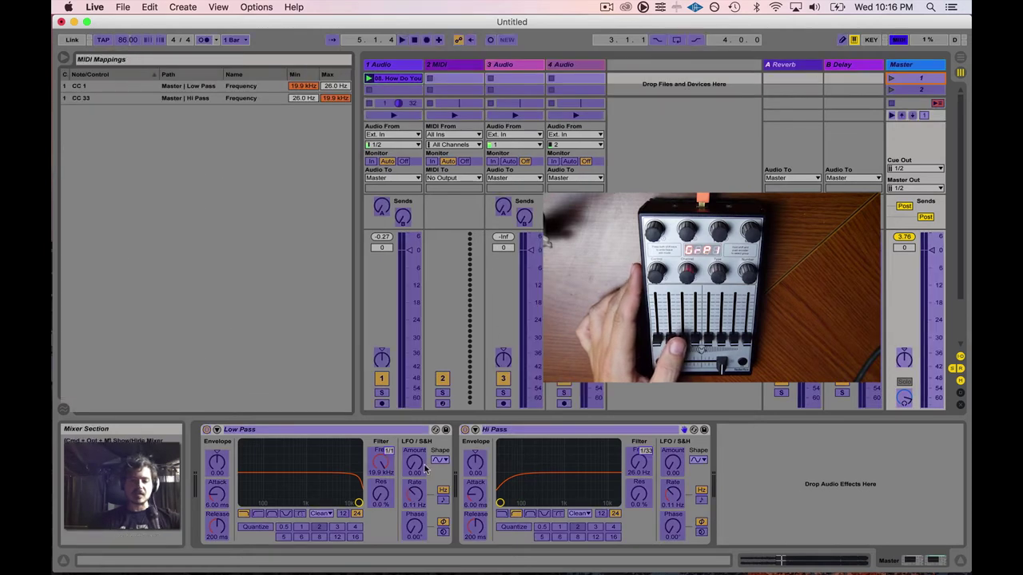
{"action": "left_click", "coordinate": [380, 496]}
{"action": "left_click", "coordinate": [638, 496]}
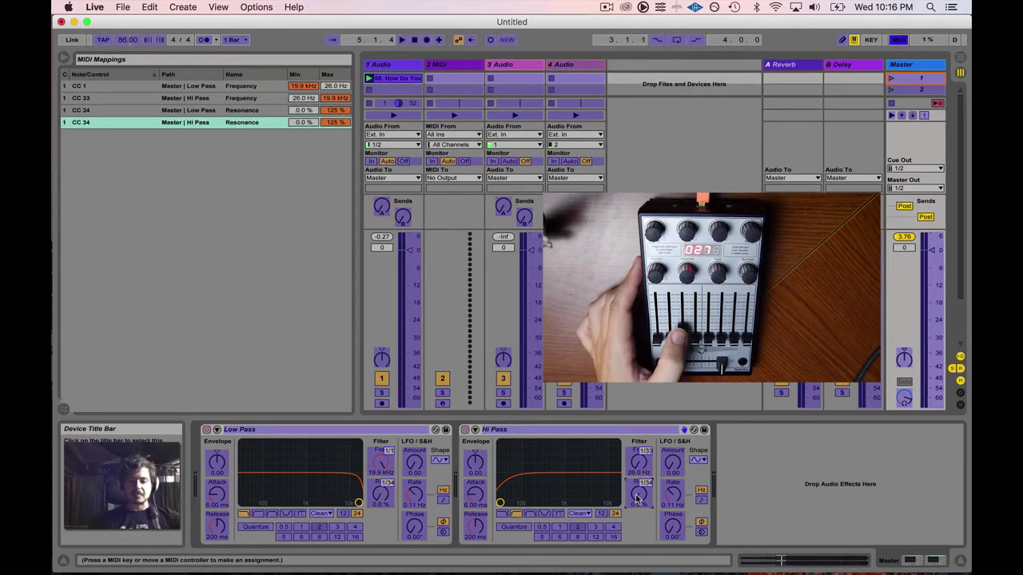
{"action": "left_click", "coordinate": [898, 39]}
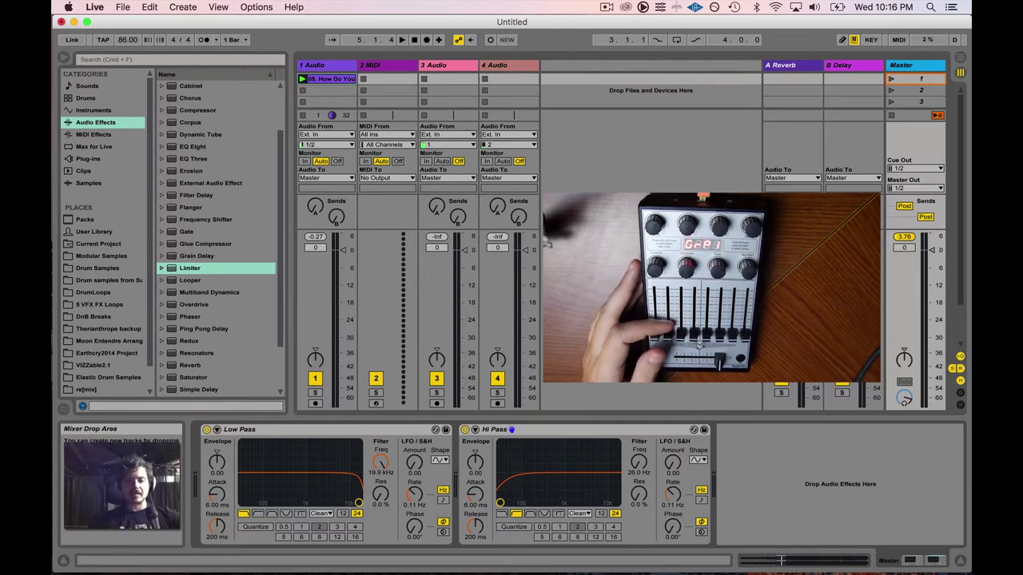
{"action": "key", "text": "space"}
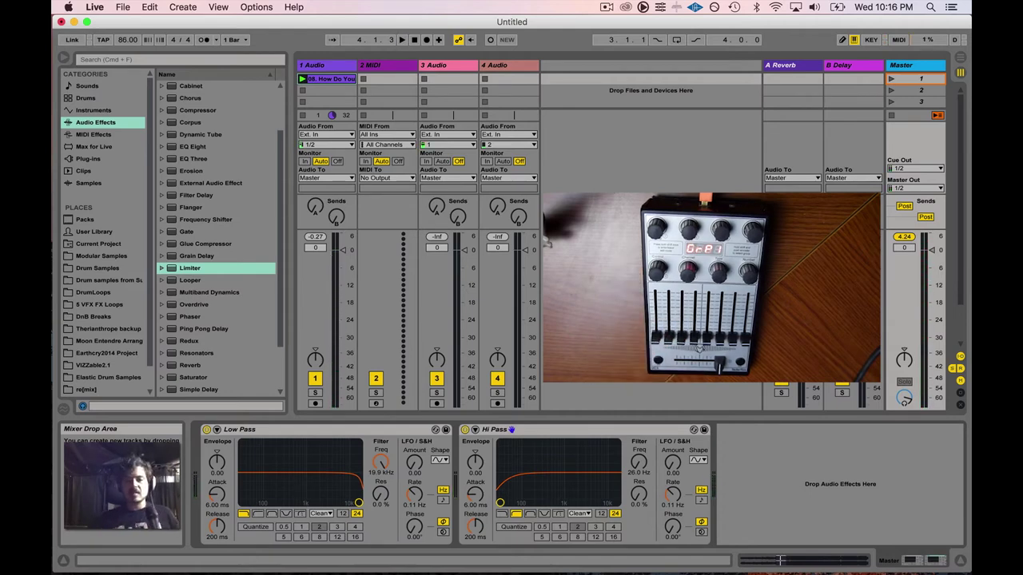
- MIDI-map the Low Pass filter's on/off switch to CC 1 and the Hi Pass filter's on/off switch to CC 33
{"action": "left_click", "coordinate": [898, 40]}
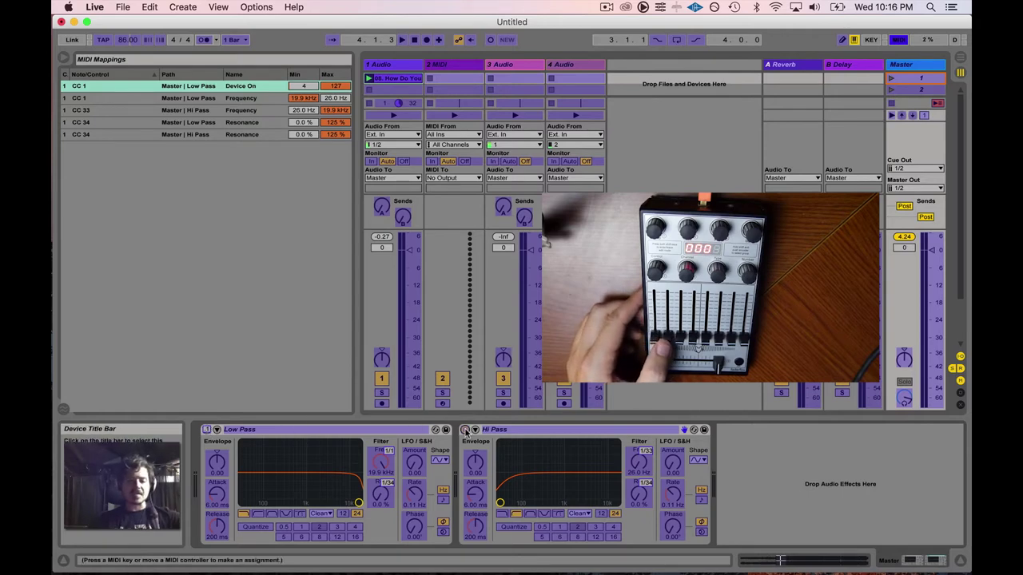
{"action": "left_click", "coordinate": [465, 430]}
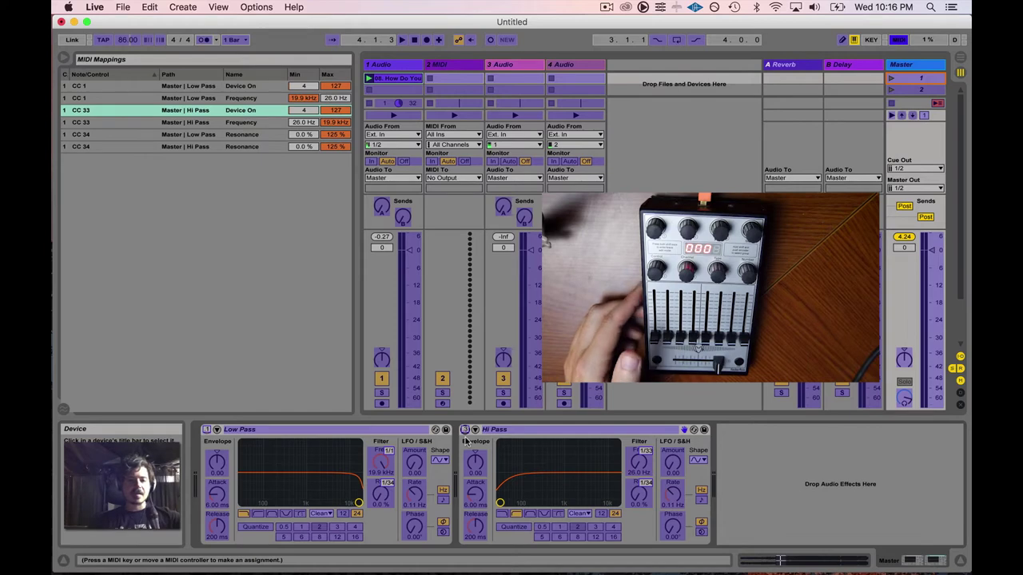
- Set the minimum of both Device On mappings to 64 and test the switching during playback
{"action": "left_click_drag", "start_coordinate": [306, 110], "coordinate": [304, 76]}
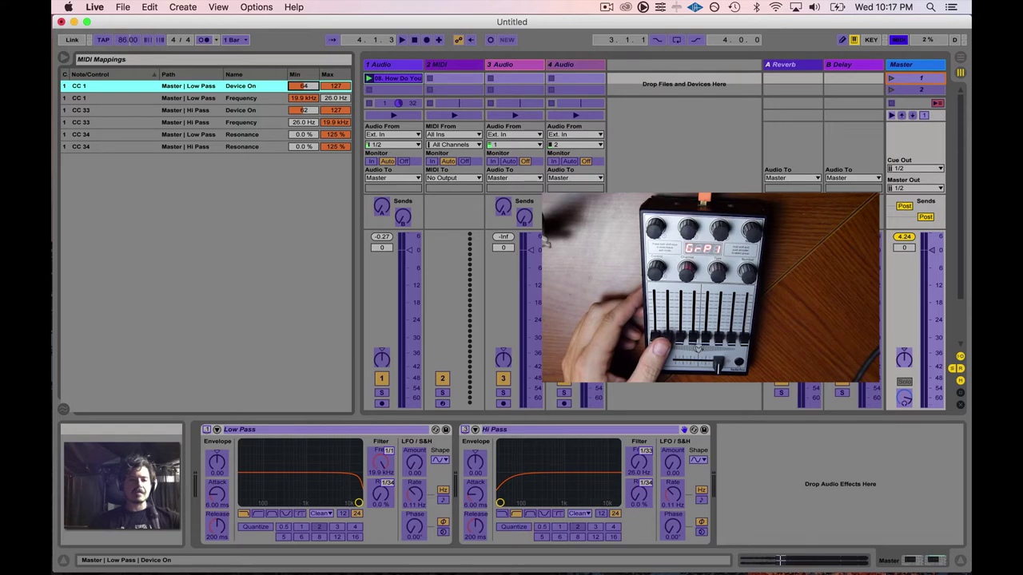
{"action": "left_click", "coordinate": [304, 110]}
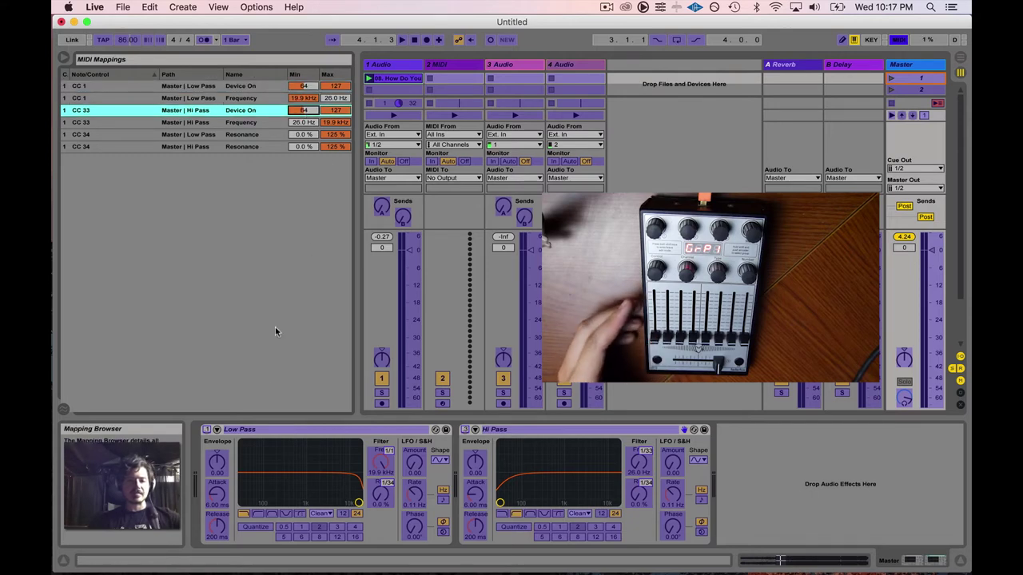
{"action": "left_click", "coordinate": [899, 40]}
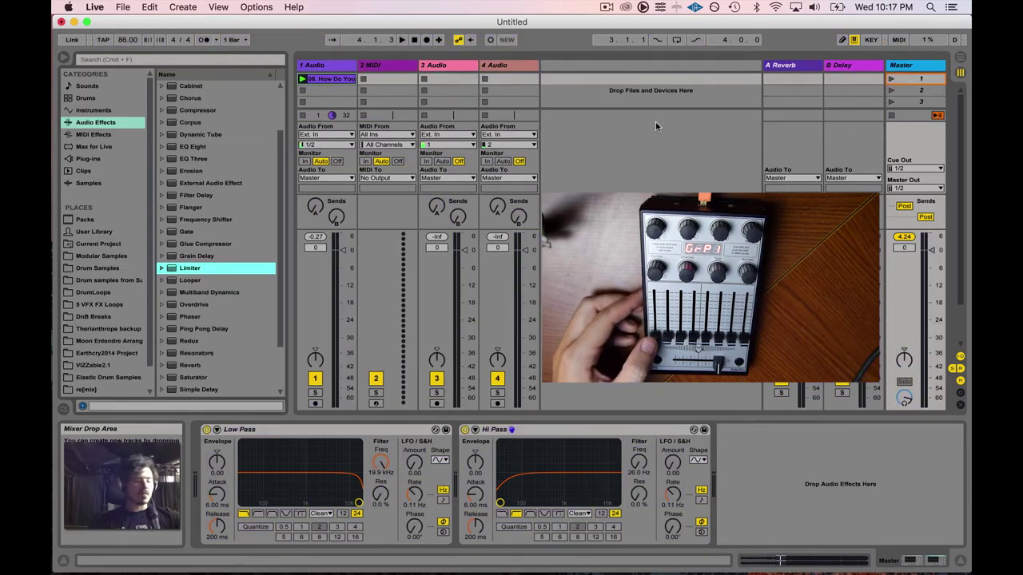
{"action": "key", "text": "space"}
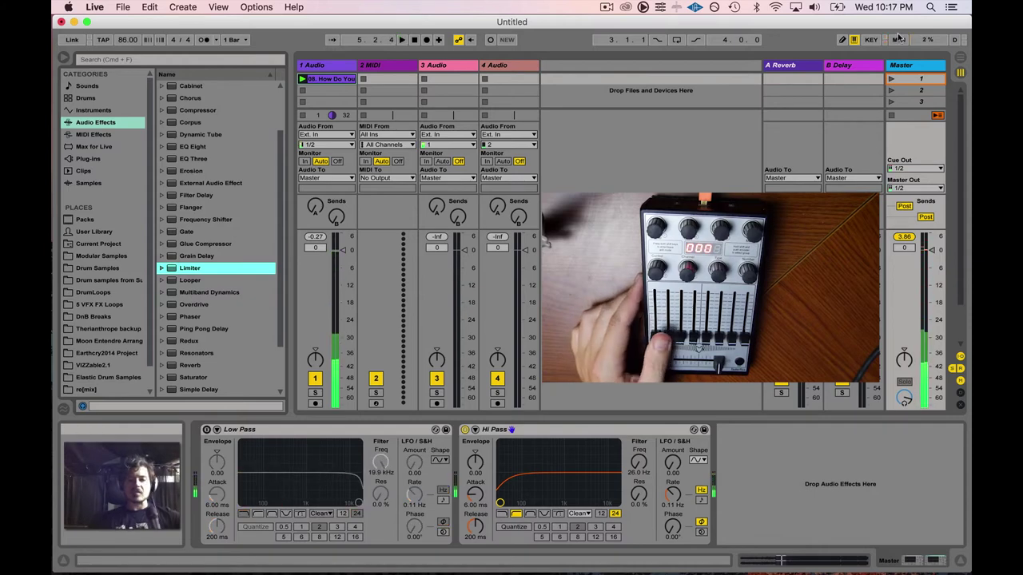
- Set the minimum of the Low Pass and Hi Pass Device On mappings to 4 and test the filters during playback
{"action": "left_click", "coordinate": [870, 40]}
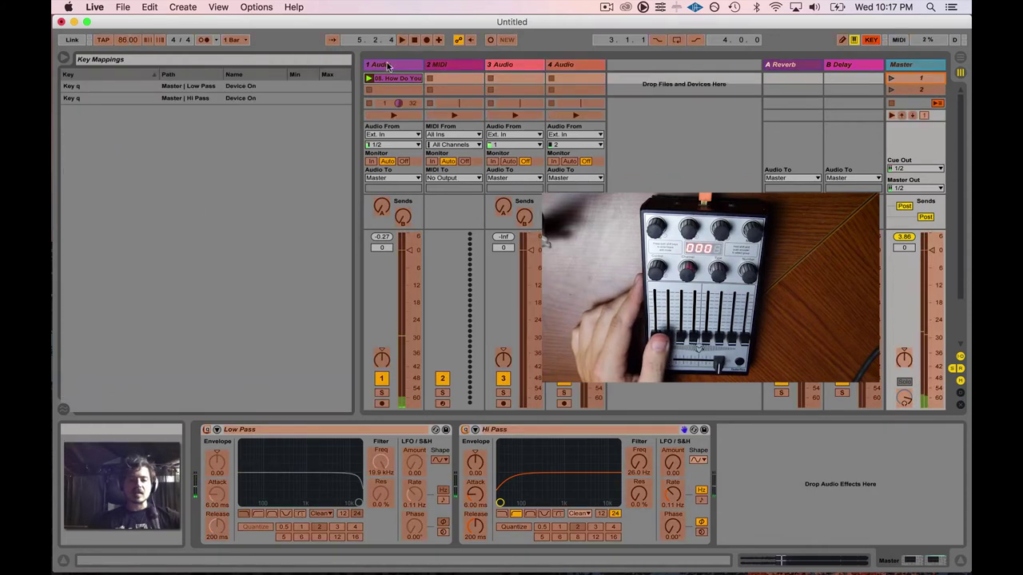
{"action": "left_click", "coordinate": [870, 40]}
{"action": "left_click", "coordinate": [898, 40]}
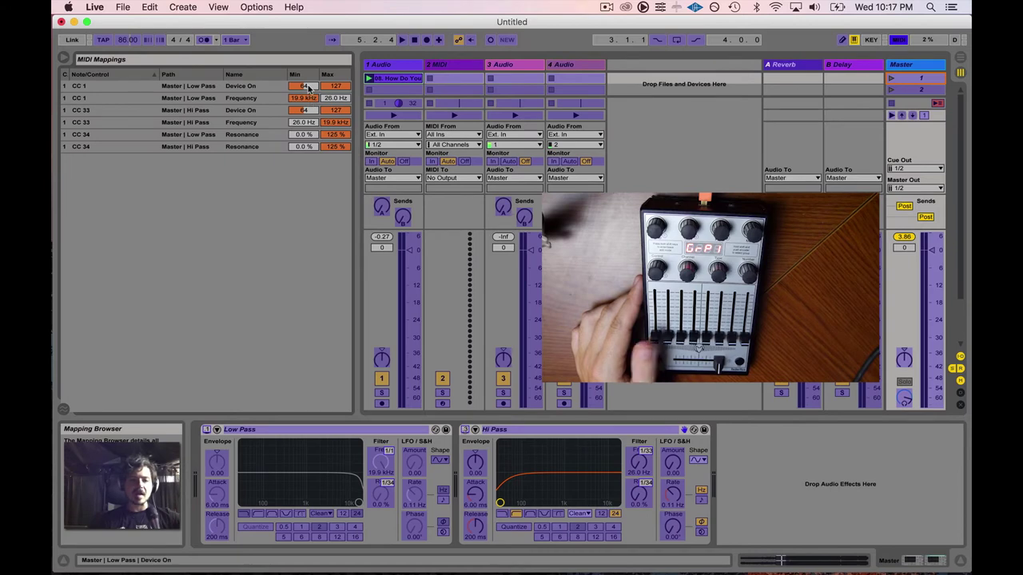
{"action": "left_click_drag", "start_coordinate": [308, 88], "coordinate": [309, 121]}
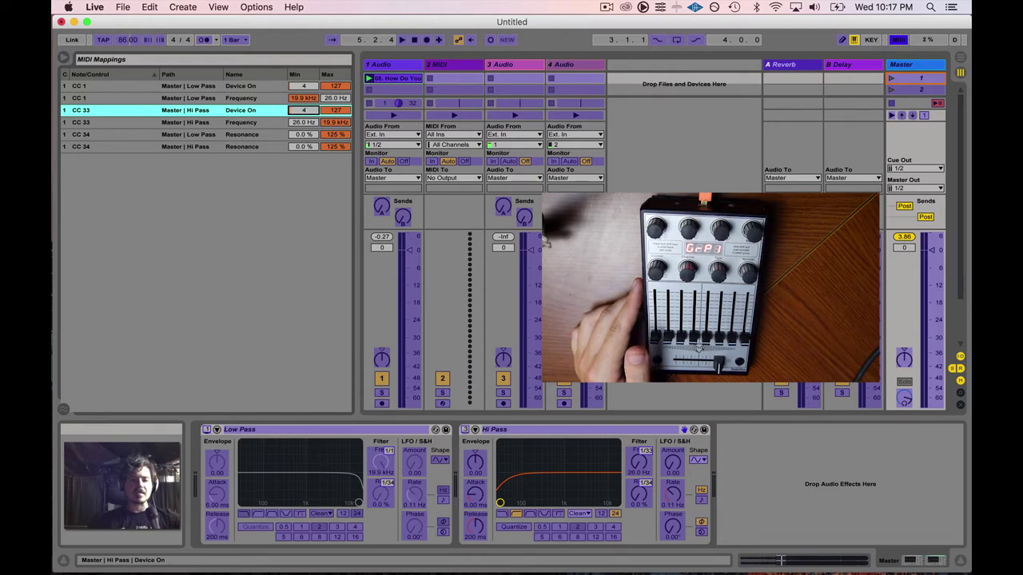
{"action": "left_click", "coordinate": [207, 430]}
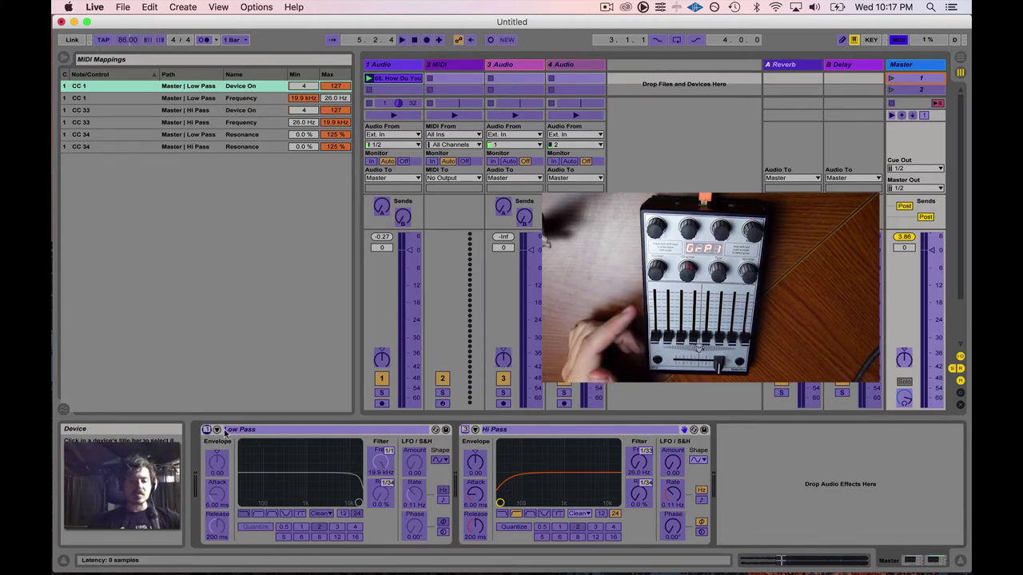
{"action": "left_click", "coordinate": [897, 40]}
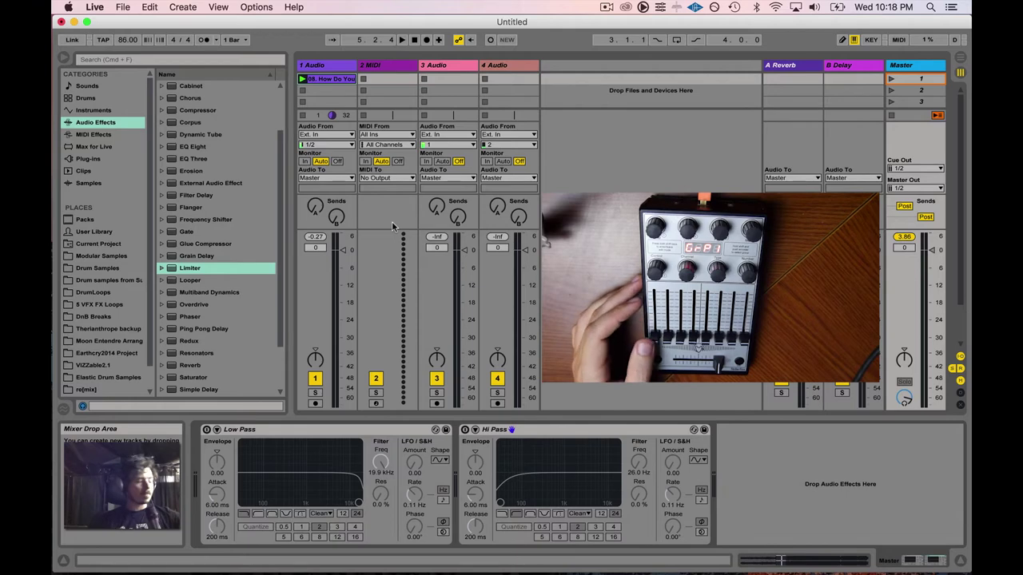
{"action": "key", "text": "space"}
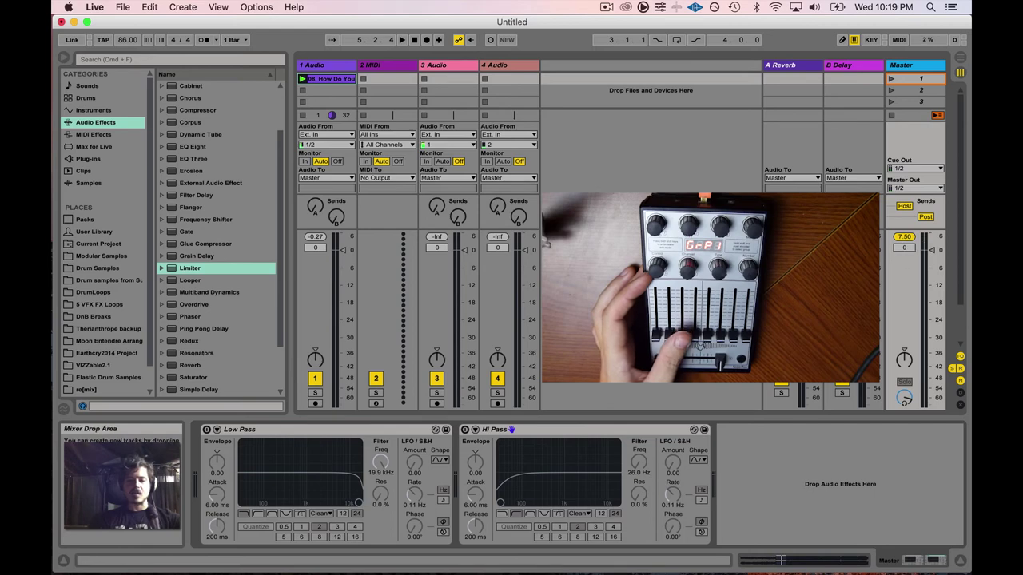
- Add a Limiter after the Hi Pass filter on the Master track
{"action": "left_click", "coordinate": [170, 272]}
{"action": "left_click_drag", "start_coordinate": [170, 272], "coordinate": [779, 477]}
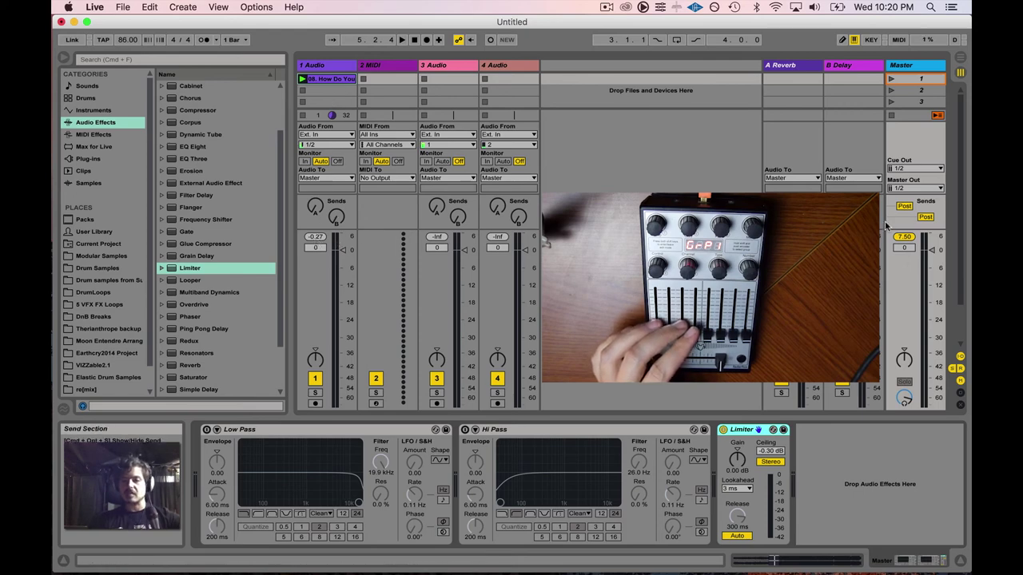
{"action": "mouse_move", "coordinate": [888, 229]}
{"action": "left_mouse_down"}
{"action": "mouse_move", "coordinate": [885, 372]}
{"action": "mouse_move", "coordinate": [898, 222]}
{"action": "left_mouse_up"}
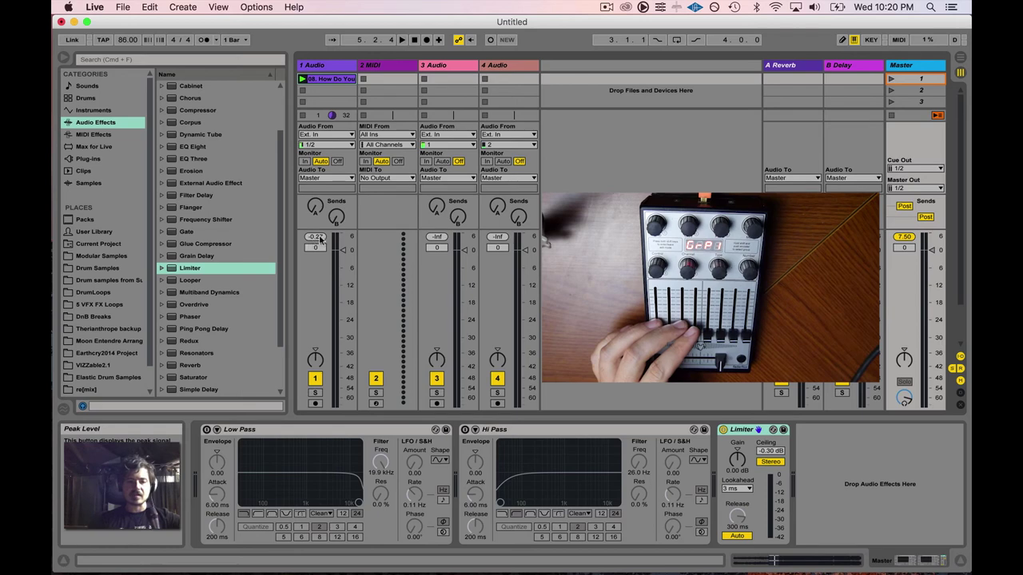
- Play the clip and set the Limiter's ceiling to -0.27 dB
{"action": "key", "text": "space"}
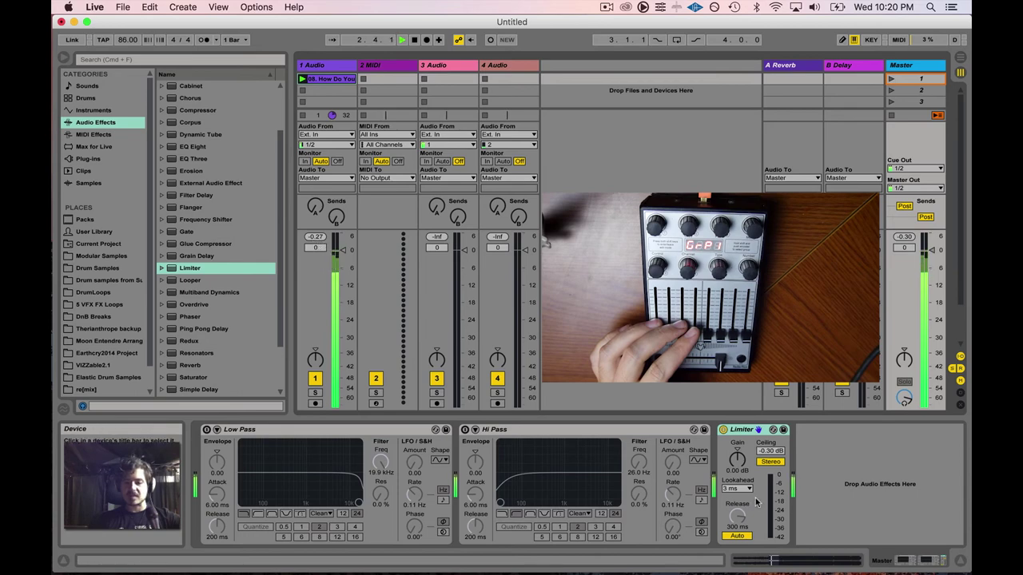
{"action": "left_click", "coordinate": [771, 452]}
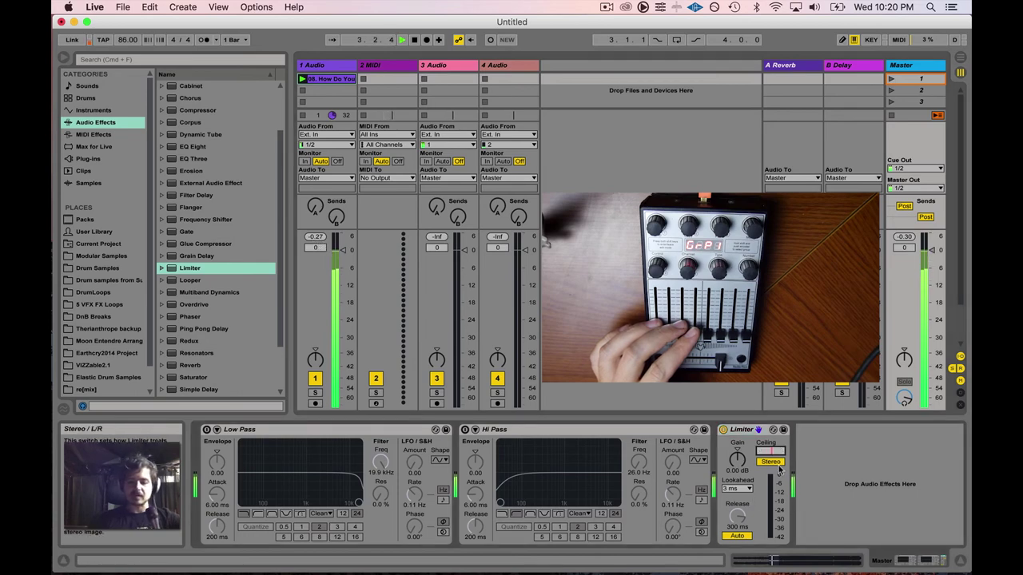
{"action": "type", "text": "-0.2"}
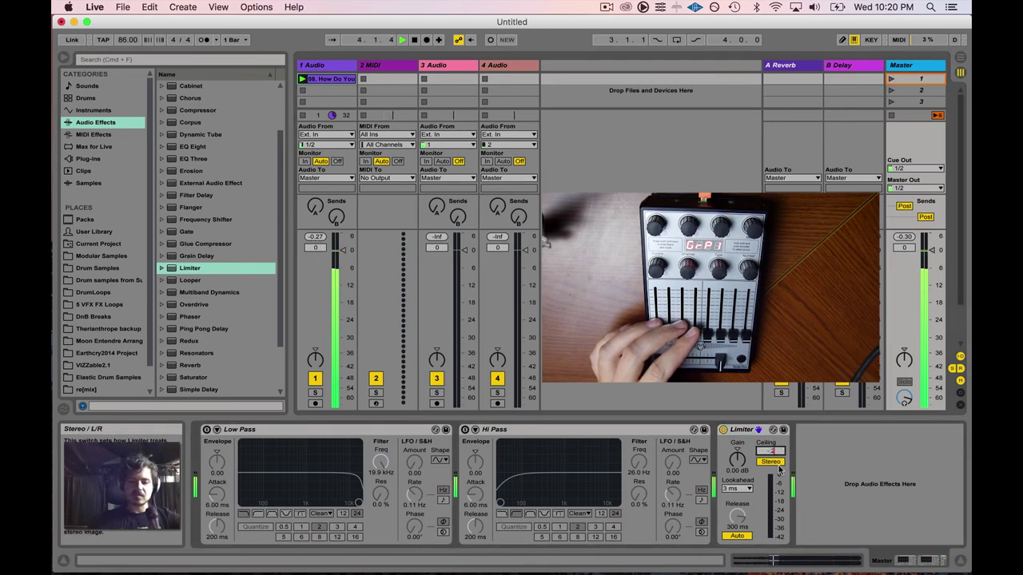
{"action": "type", "text": "7"}
{"action": "key", "text": "Return"}
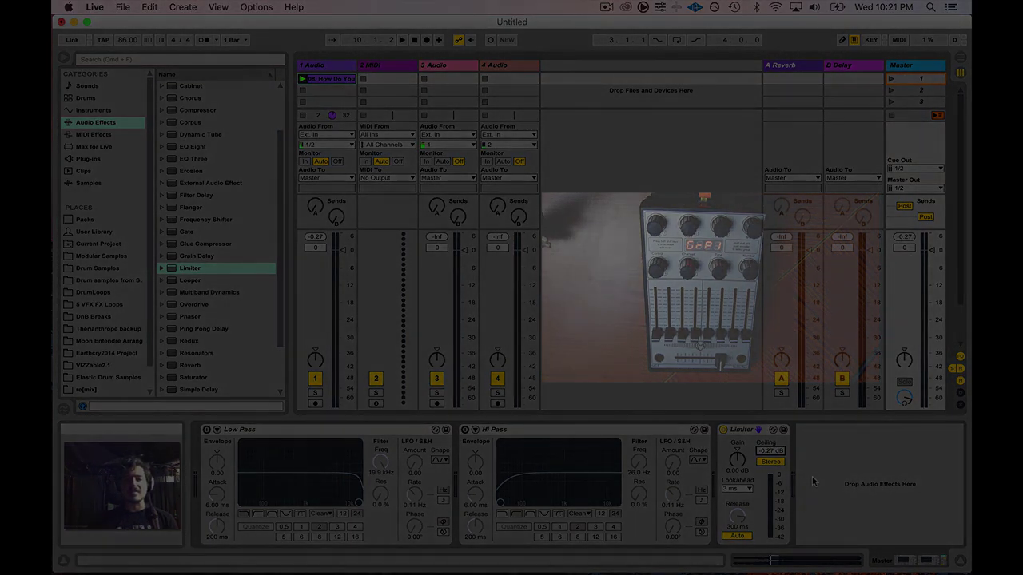
{"action": "left_click", "coordinate": [605, 7]}
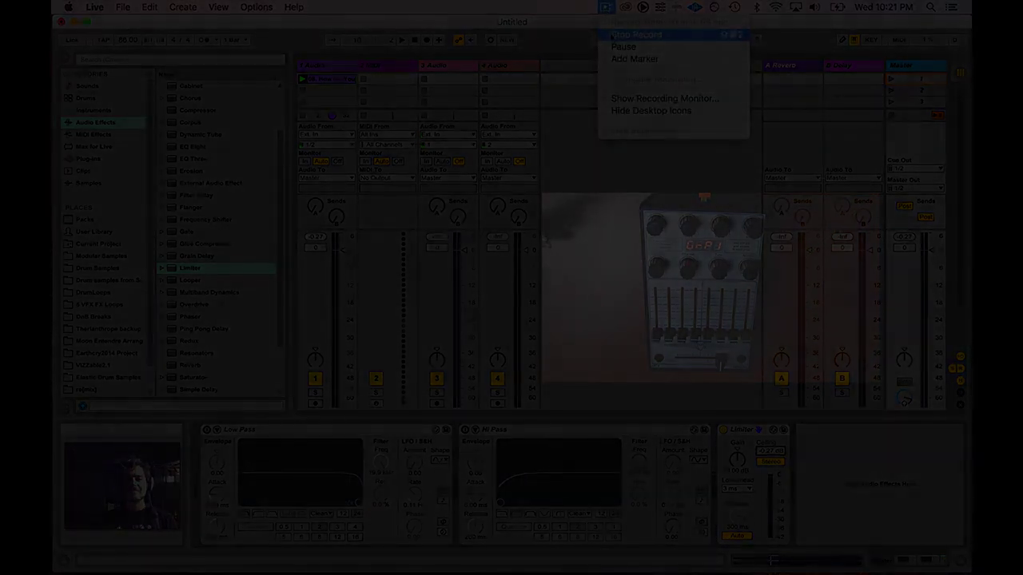